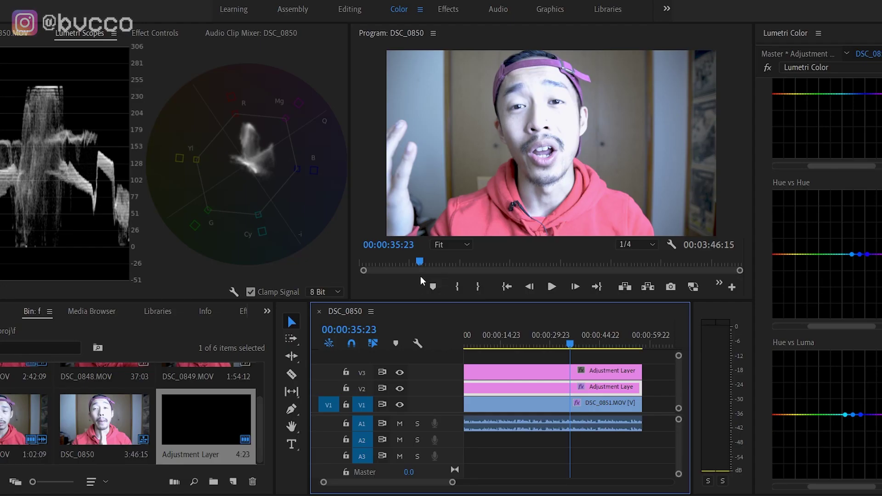
- Switch off track V2's output so the DSC_0851 preview shows only the V3 Lumetri layer
click(399, 389)
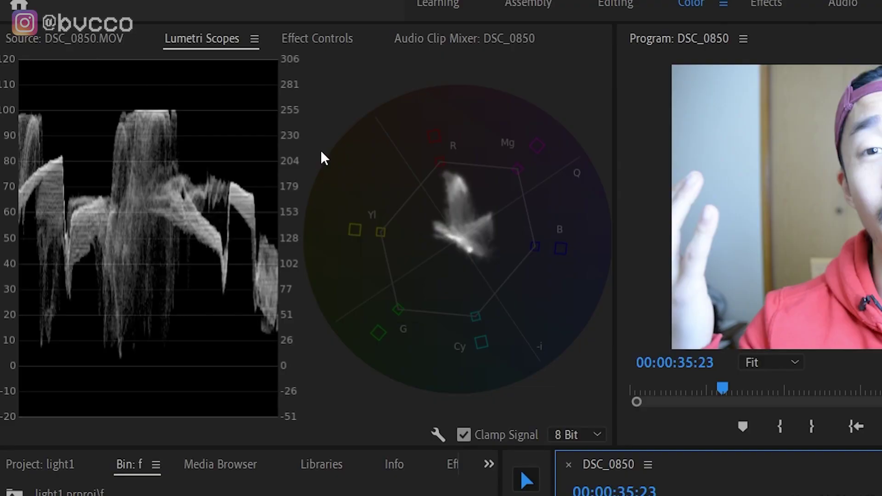
right_click(159, 109)
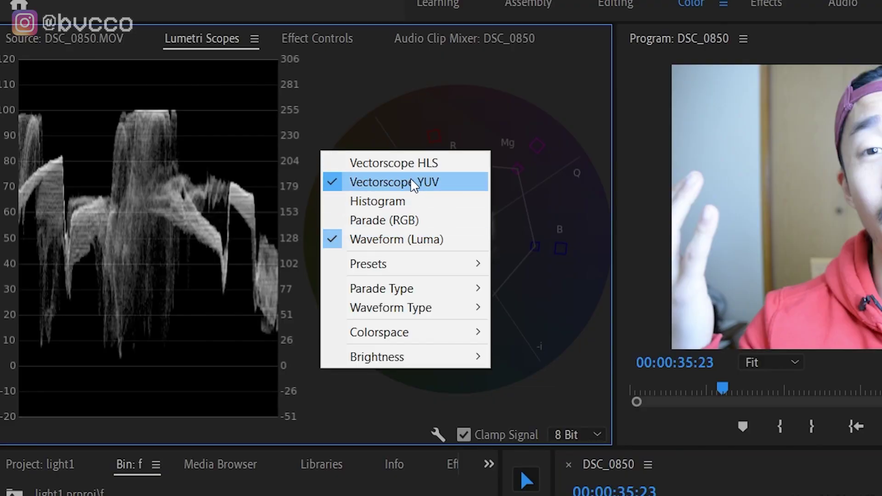
click(353, 94)
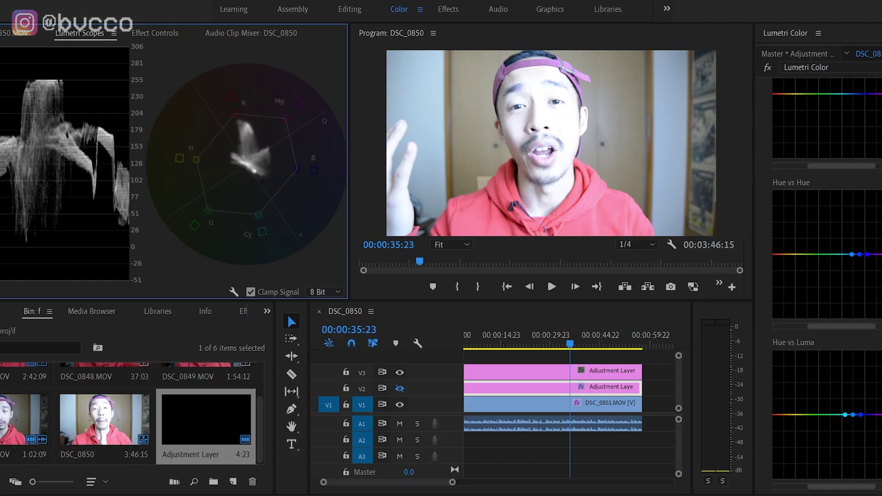
right_click(45, 189)
- Re-enable V2 output, delete the V2 adjustment layer, and move the V3 adjustment layer down to V2
click(44, 165)
click(400, 388)
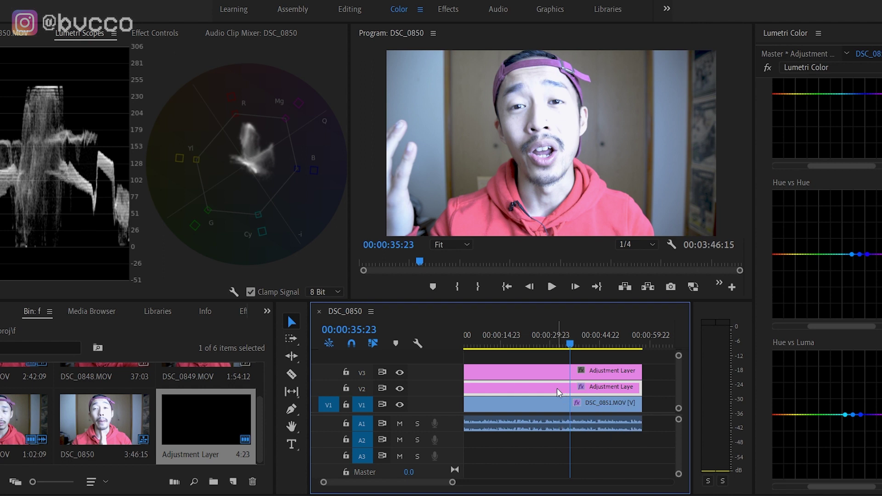
key(Delete)
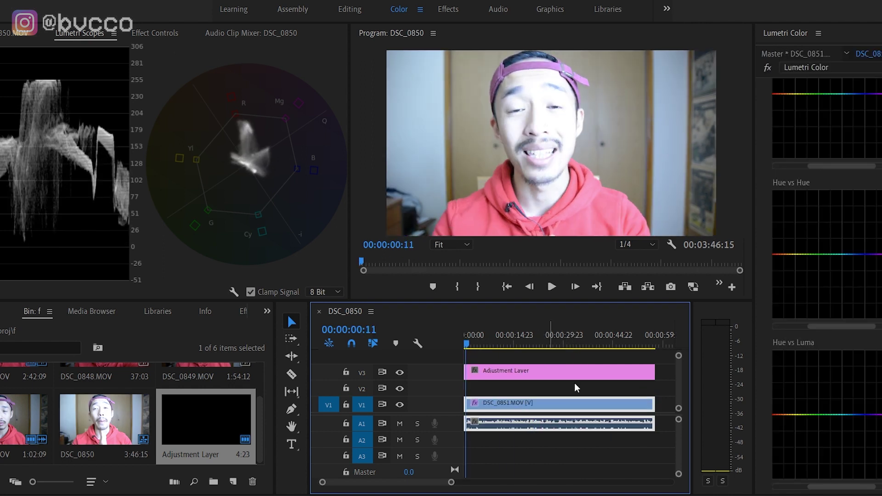
drag(574, 383, 533, 388)
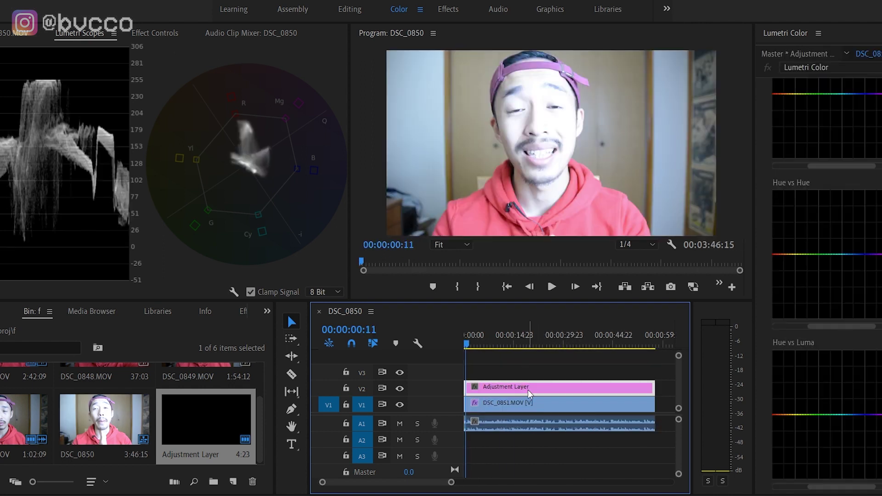
- Expand the Basic Correction section of the adjustment layer's Lumetri Color panel
scroll(827, 239, up, 8)
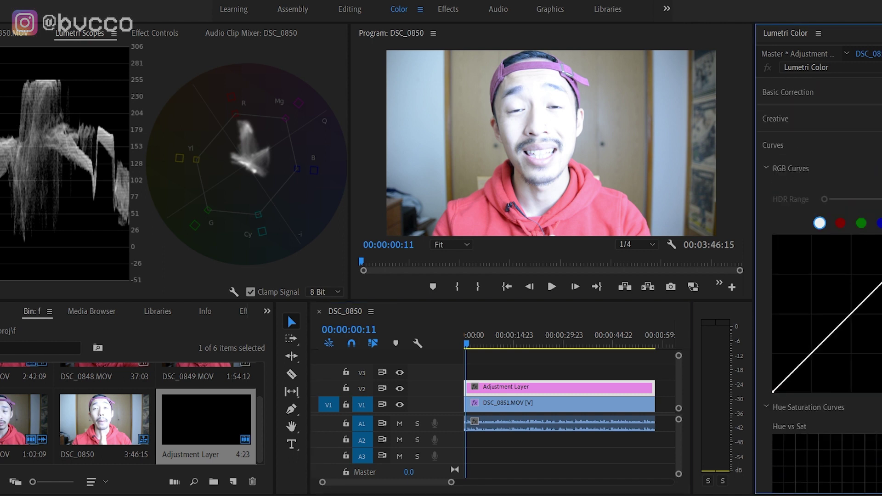
click(795, 91)
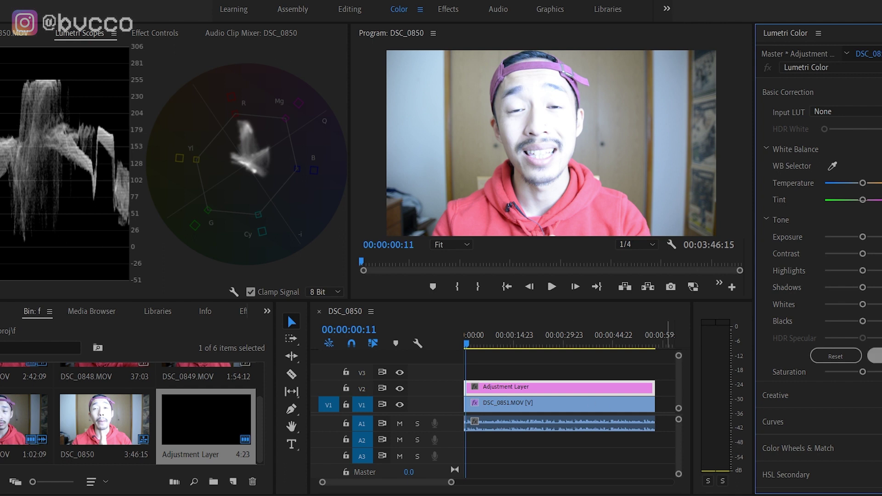
- Test Exposure low and high, reset it, then raise it slightly
drag(863, 237, 823, 239)
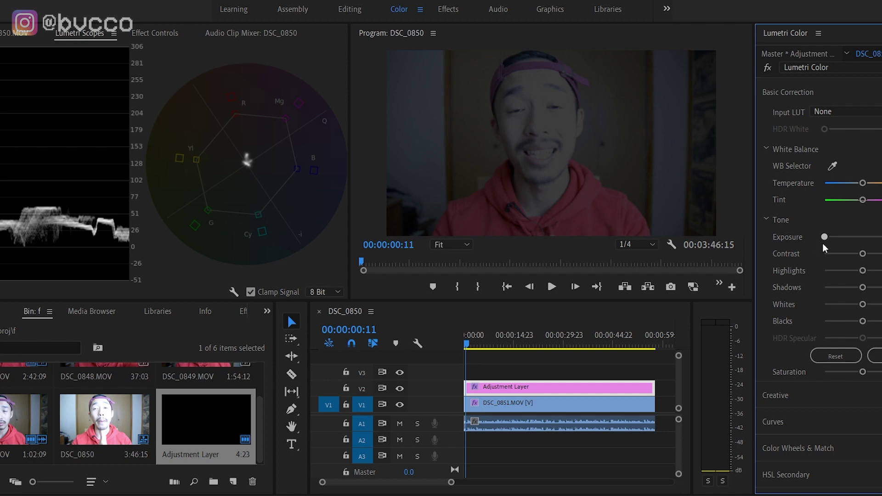
drag(824, 237, 881, 238)
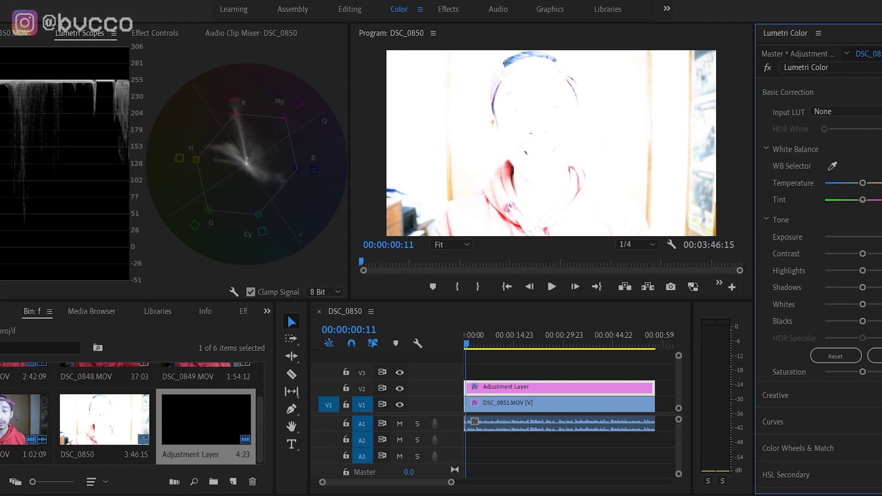
double_click(863, 237)
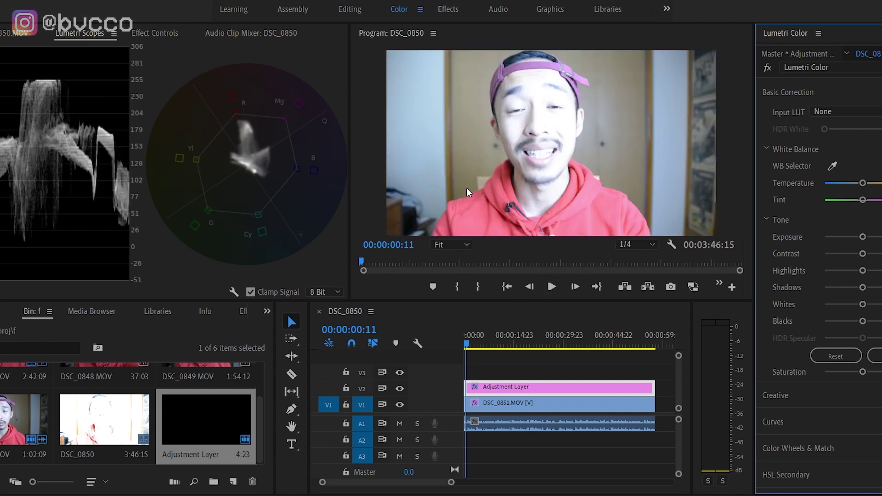
drag(863, 236, 859, 242)
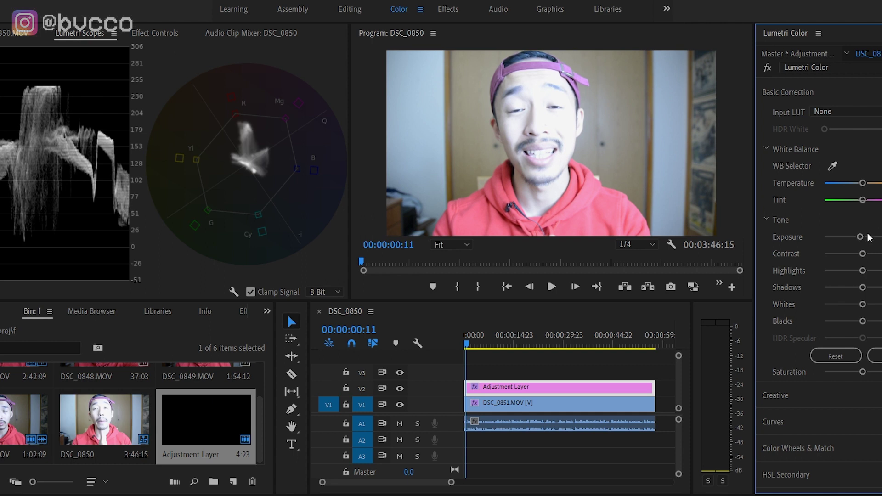
- Adjust Contrast and Shadows, then try brighter Whites before restoring them
drag(862, 253, 845, 271)
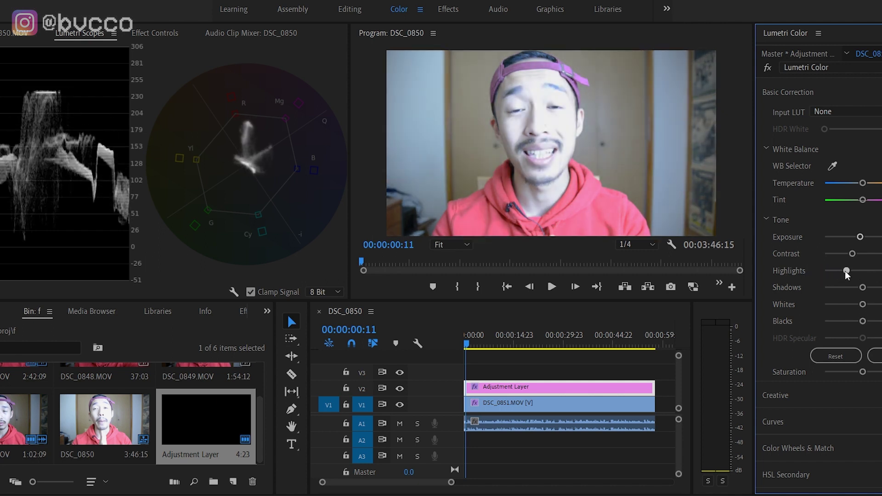
mouse_move(862, 288)
mouse_down()
mouse_move(871, 288)
mouse_move(841, 288)
mouse_move(850, 288)
mouse_up()
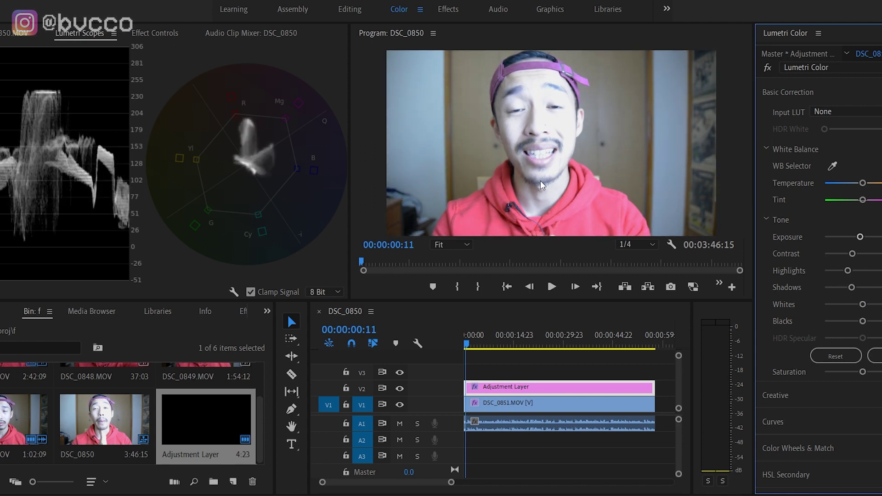
drag(862, 305, 854, 324)
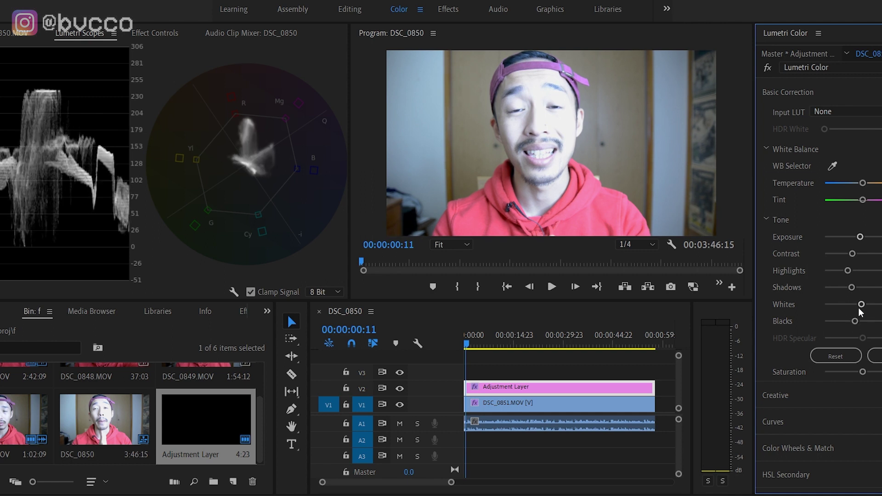
- White-balance from the white wall, ease Temperature back toward neutral, and lower Highlights slightly
click(832, 165)
click(652, 175)
mouse_move(879, 182)
mouse_down()
mouse_move(859, 181)
mouse_move(867, 184)
mouse_up()
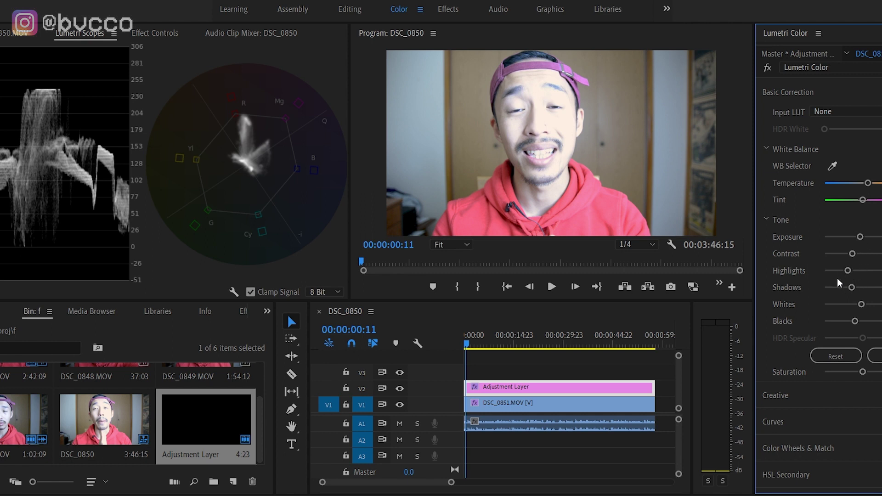
drag(849, 271, 845, 272)
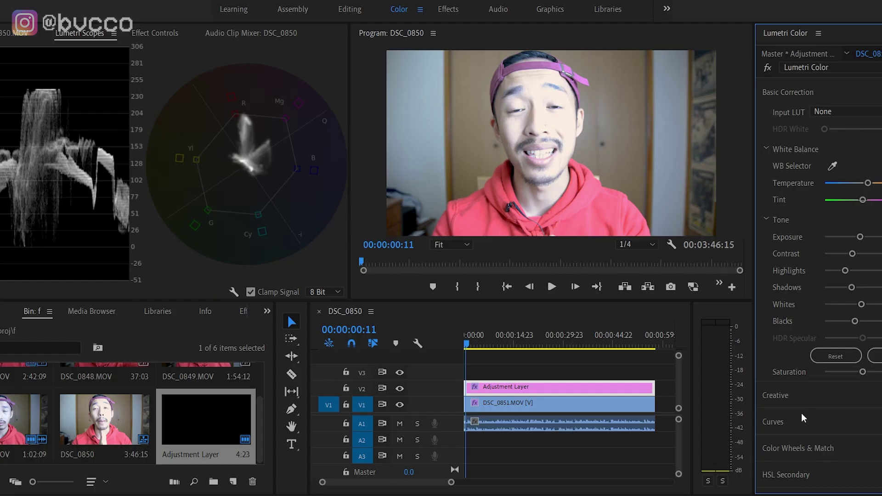
- In Curves, move the RGB curve's black point inward to crush the blacks
click(803, 418)
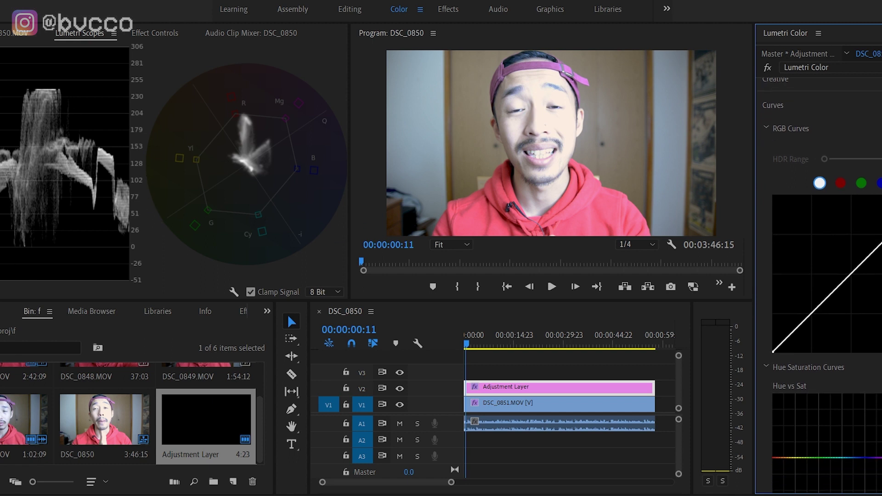
mouse_move(773, 354)
mouse_down()
mouse_move(881, 354)
mouse_move(765, 349)
mouse_move(787, 357)
mouse_up()
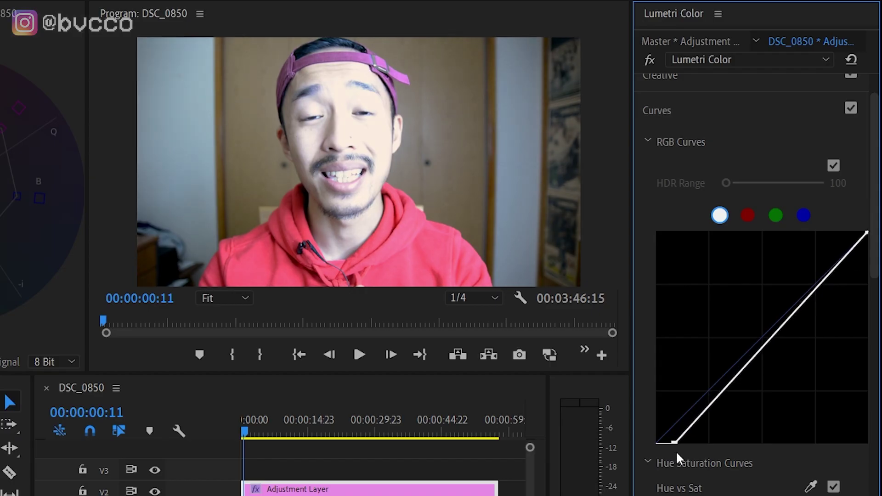
mouse_move(676, 451)
mouse_down()
mouse_move(688, 451)
mouse_move(671, 449)
mouse_up()
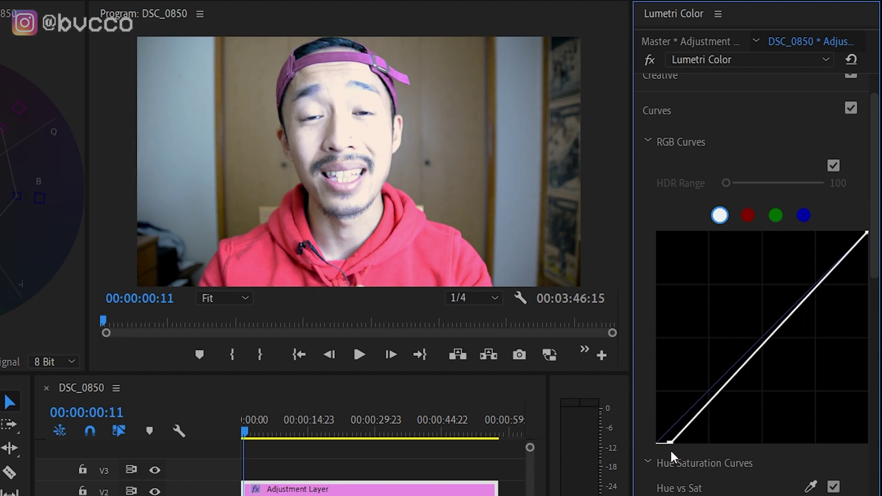
- Pull in the white point, add an upper control point, then disable Curves for comparison
mouse_move(867, 234)
mouse_down()
mouse_move(794, 232)
mouse_move(871, 227)
mouse_move(873, 251)
mouse_move(874, 233)
mouse_move(868, 236)
mouse_up()
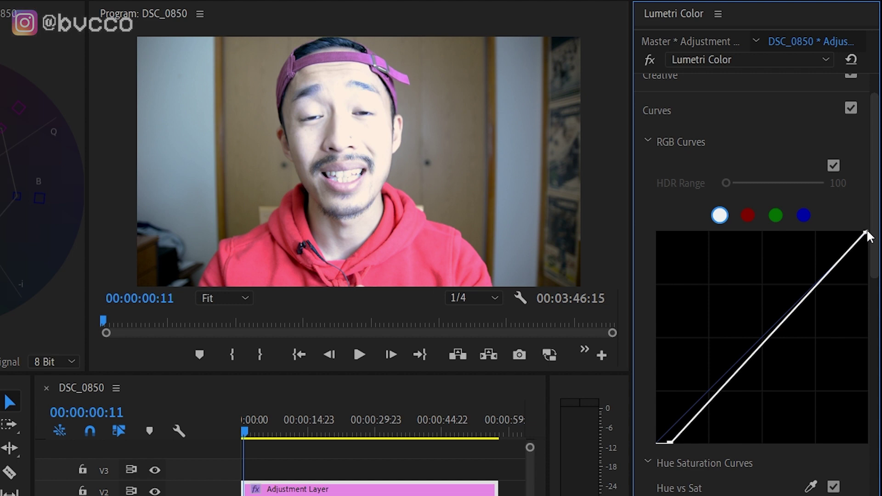
click(839, 261)
mouse_move(865, 235)
mouse_down()
mouse_move(866, 247)
mouse_move(865, 234)
mouse_up()
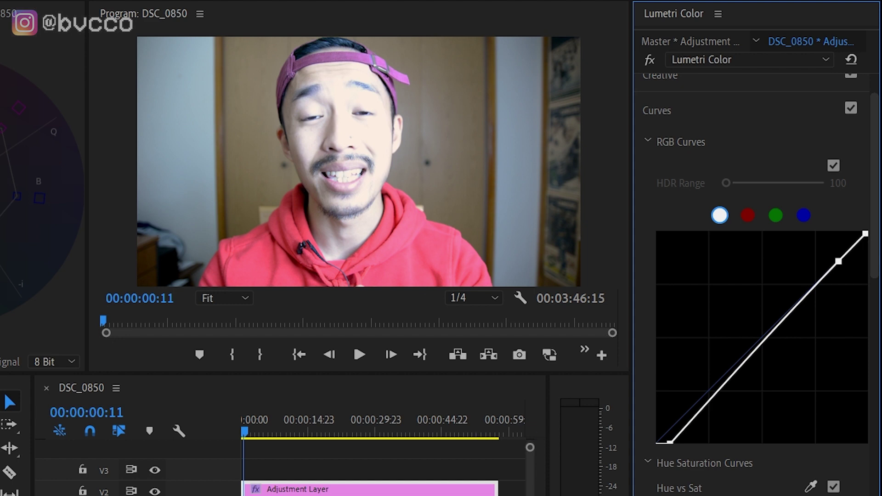
click(850, 108)
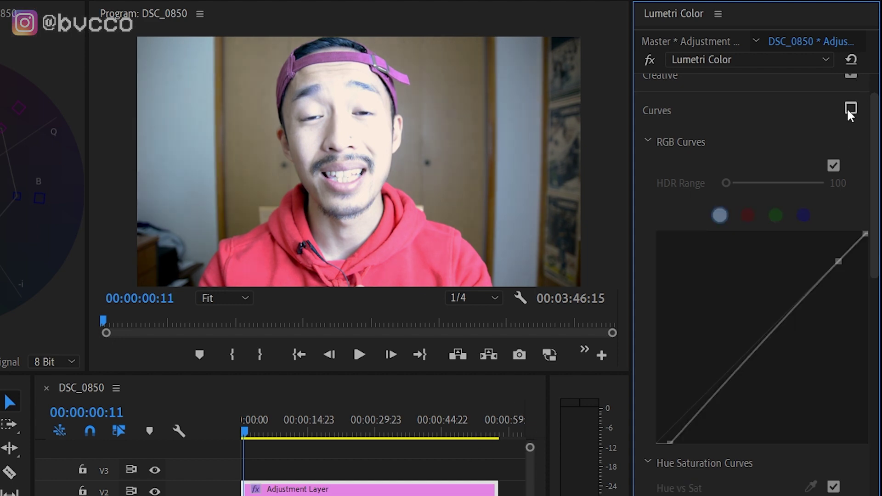
- Re-enable Curves and add control points on the Hue vs Luma curve, testing one drag
click(850, 109)
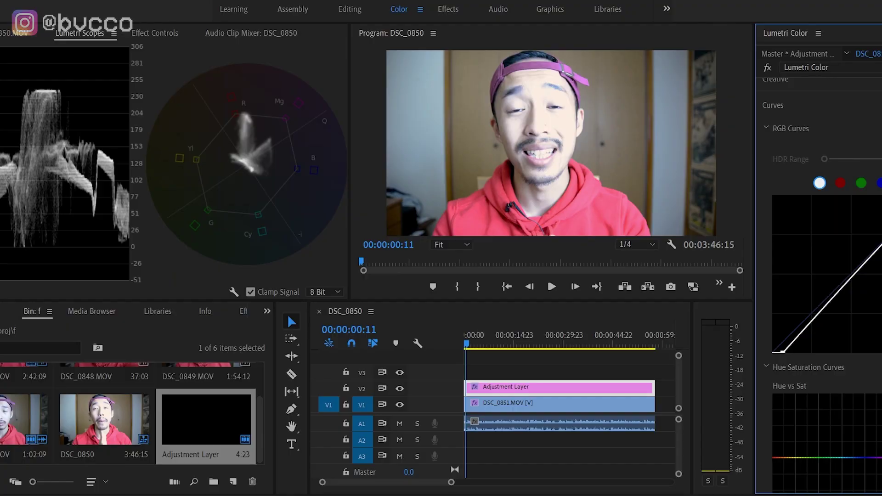
scroll(852, 238, down, 4)
scroll(867, 298, down, 5)
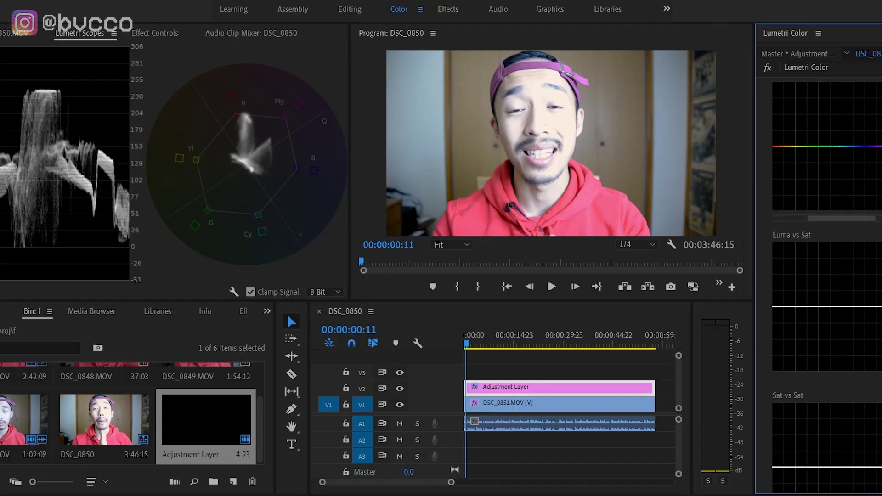
scroll(866, 296, up, 3)
click(850, 285)
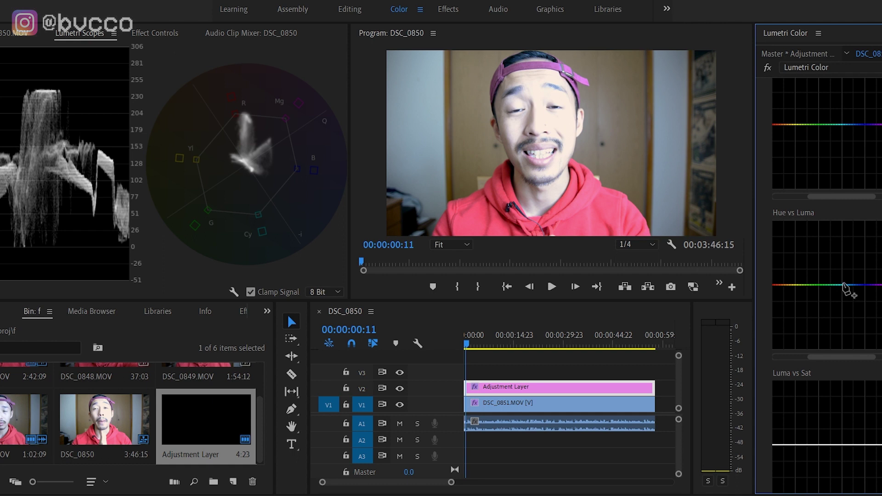
drag(850, 285, 850, 262)
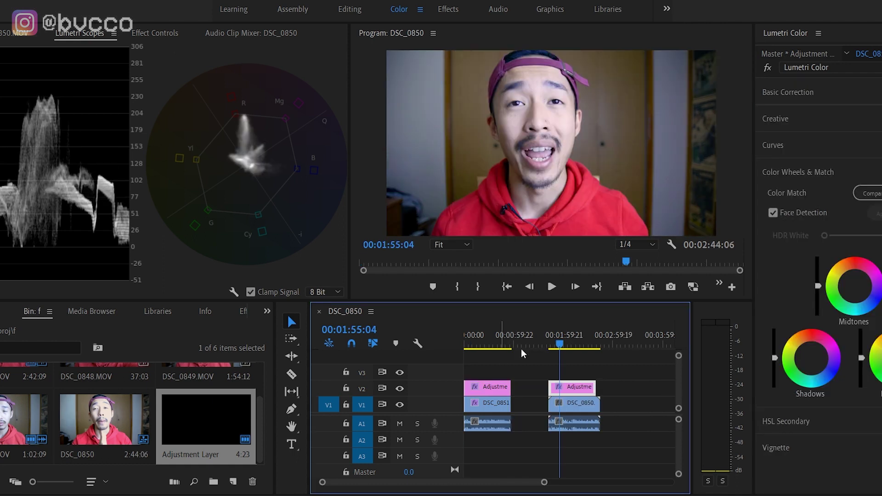